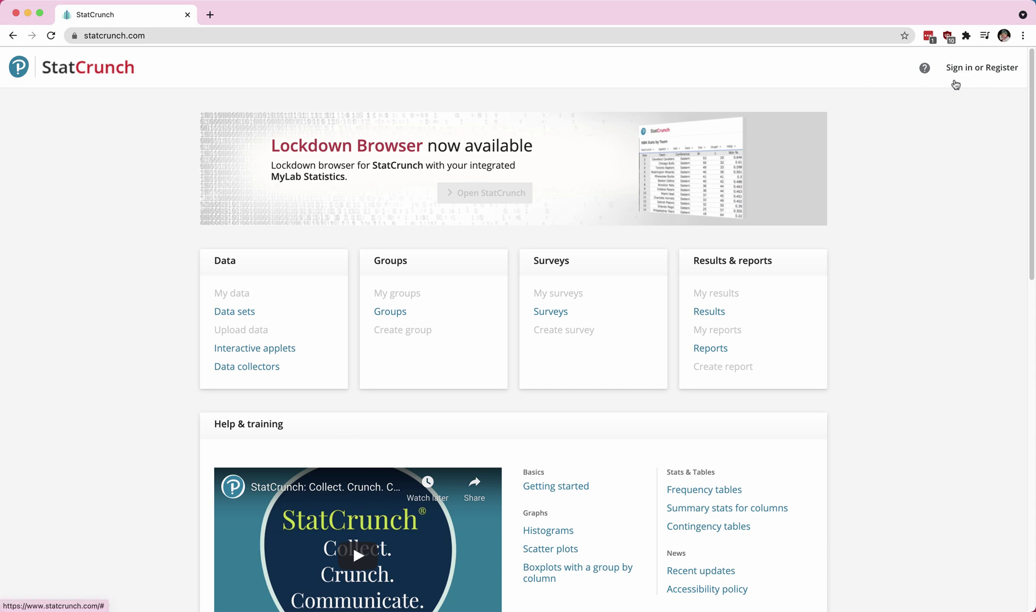
- Sign in to the Pearson account and open a blank StatCrunch data table
left_click(975, 72)
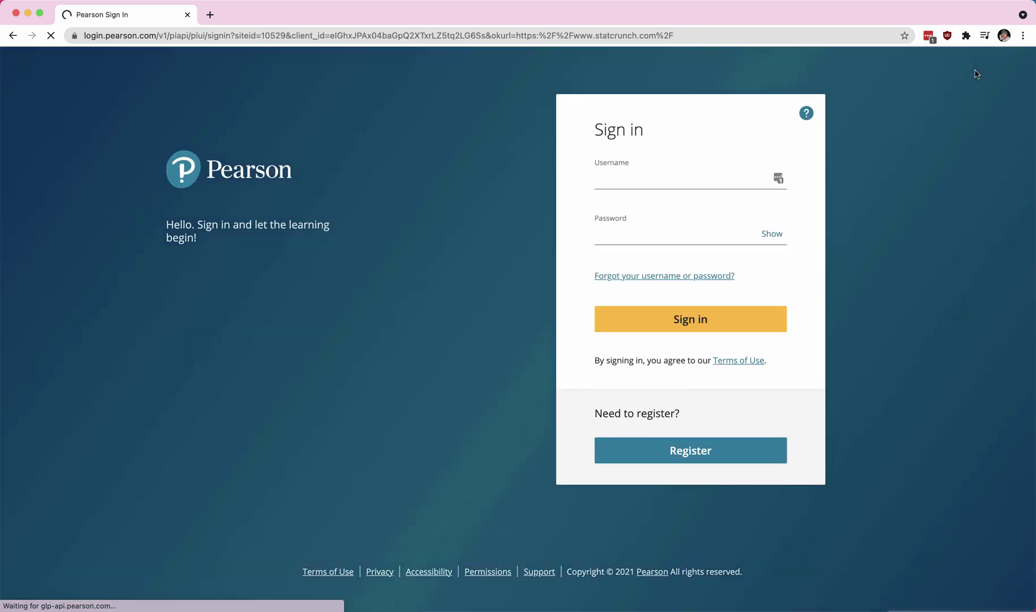
left_click(668, 177)
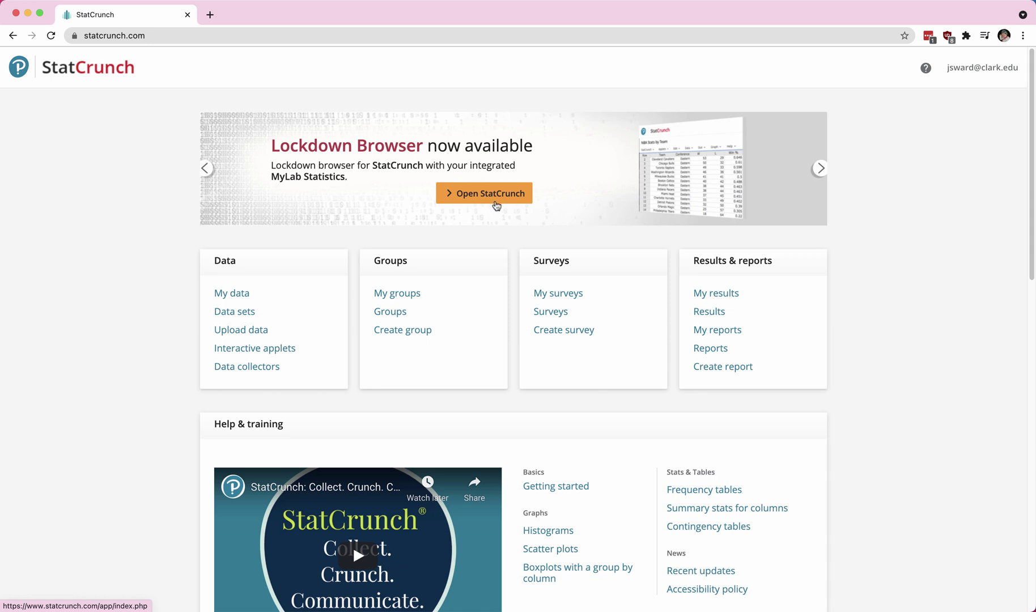
left_click(495, 200)
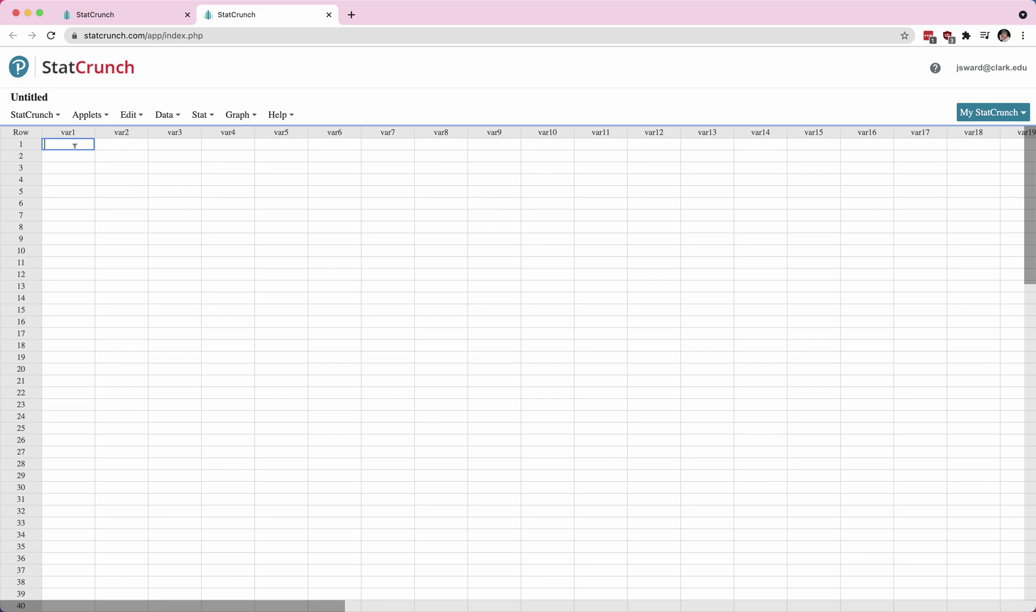
- Look through the available applet, editing, data, statistics and graph commands, including the summary statistics, T statistics and regression options
left_click(37, 117)
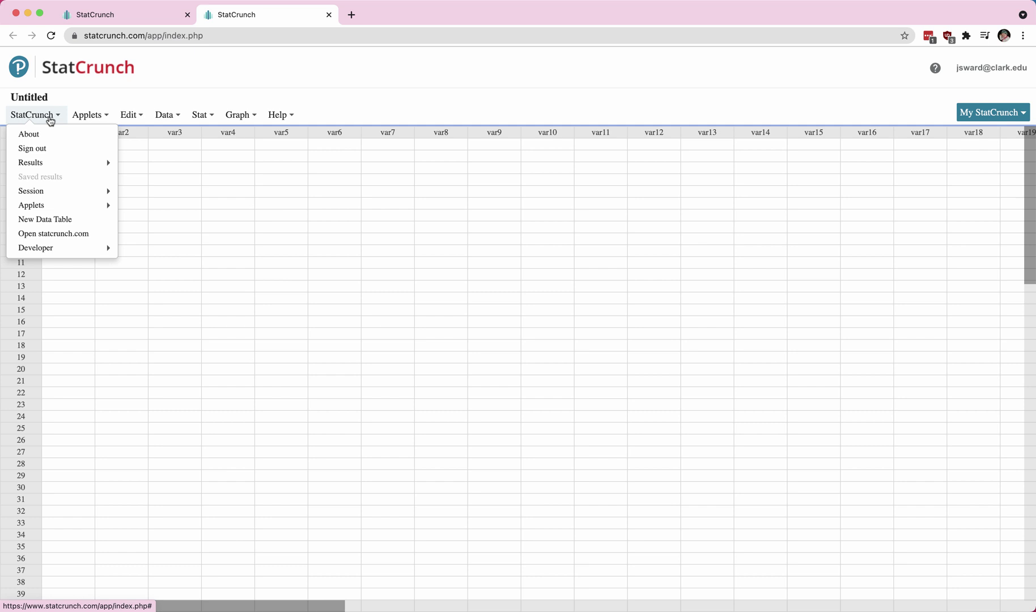
left_click(102, 117)
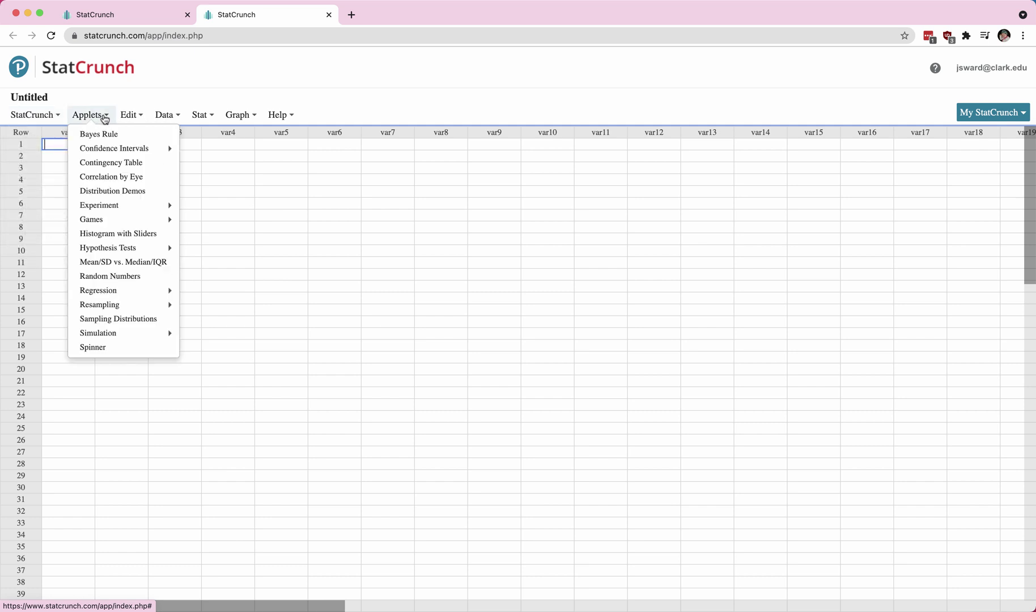
left_click(142, 115)
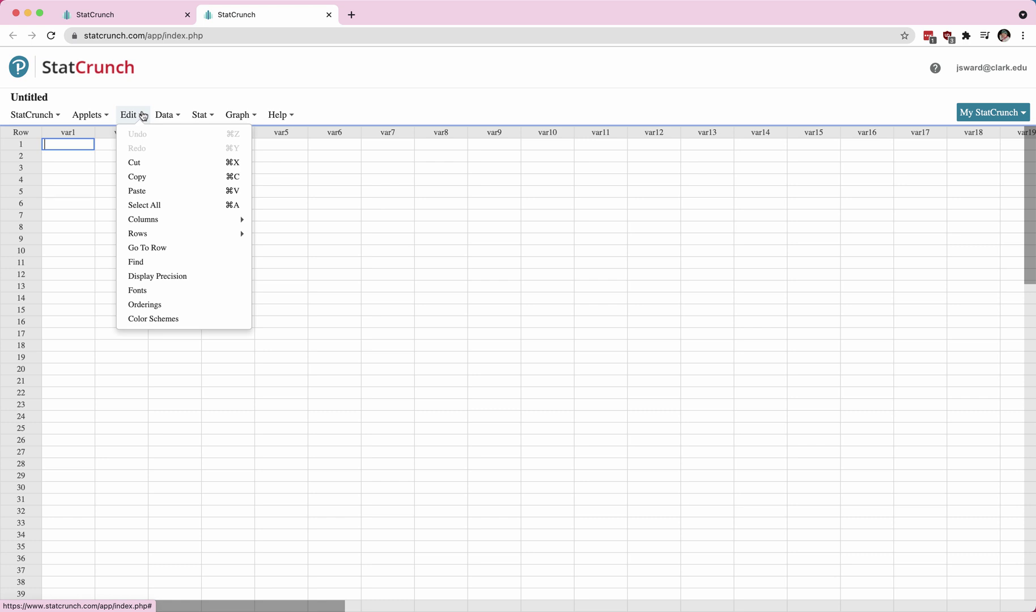
left_click(165, 115)
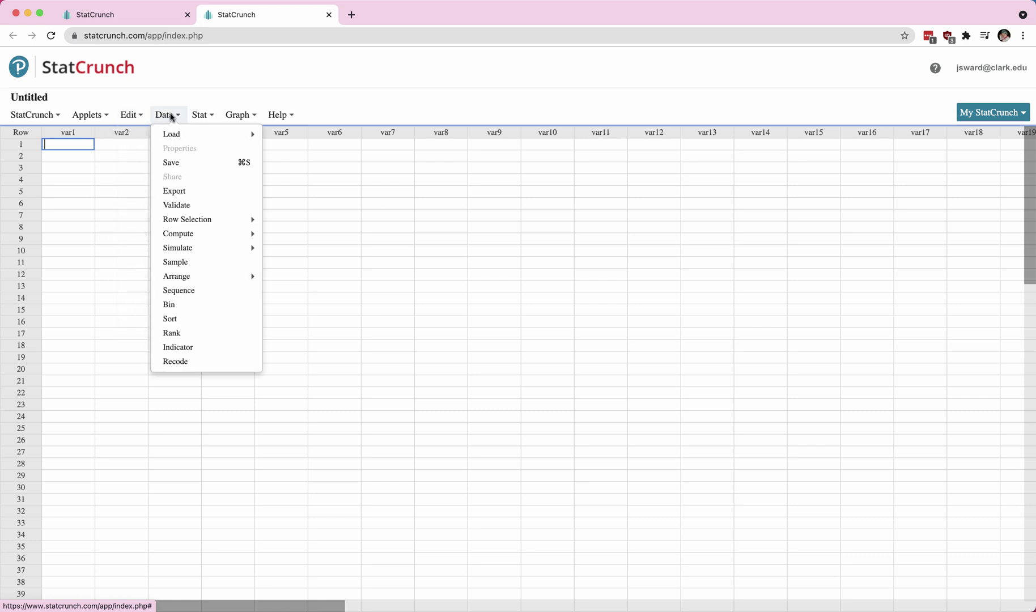
left_click(206, 117)
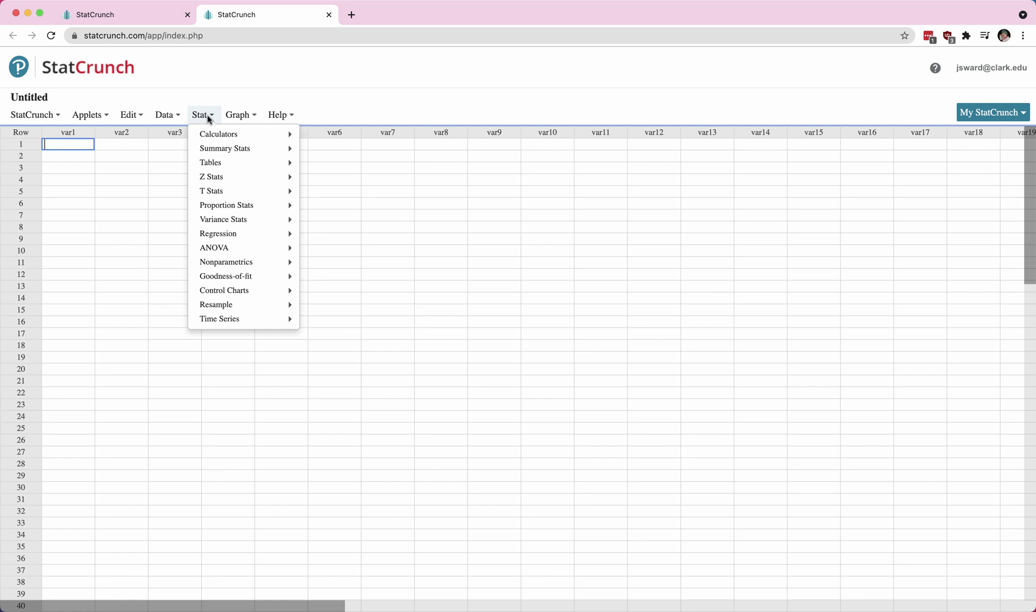
mouse_move(221, 139)
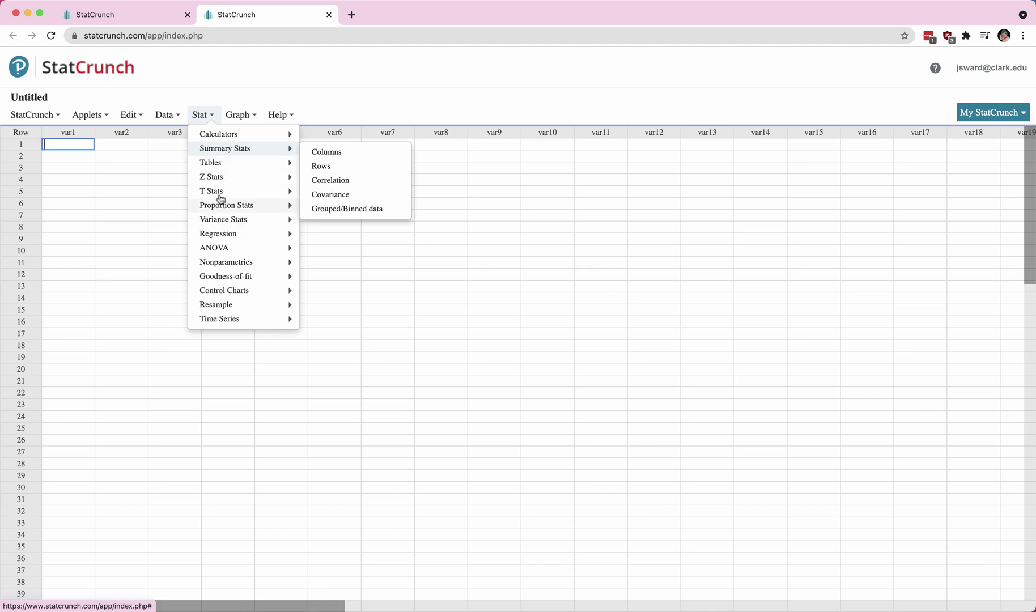
mouse_move(221, 193)
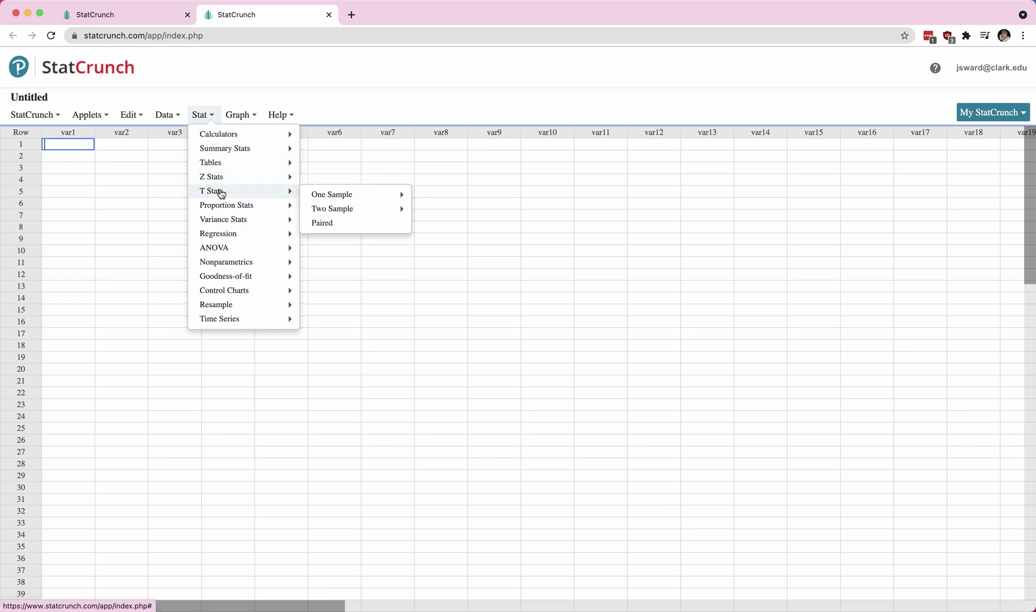
mouse_move(234, 235)
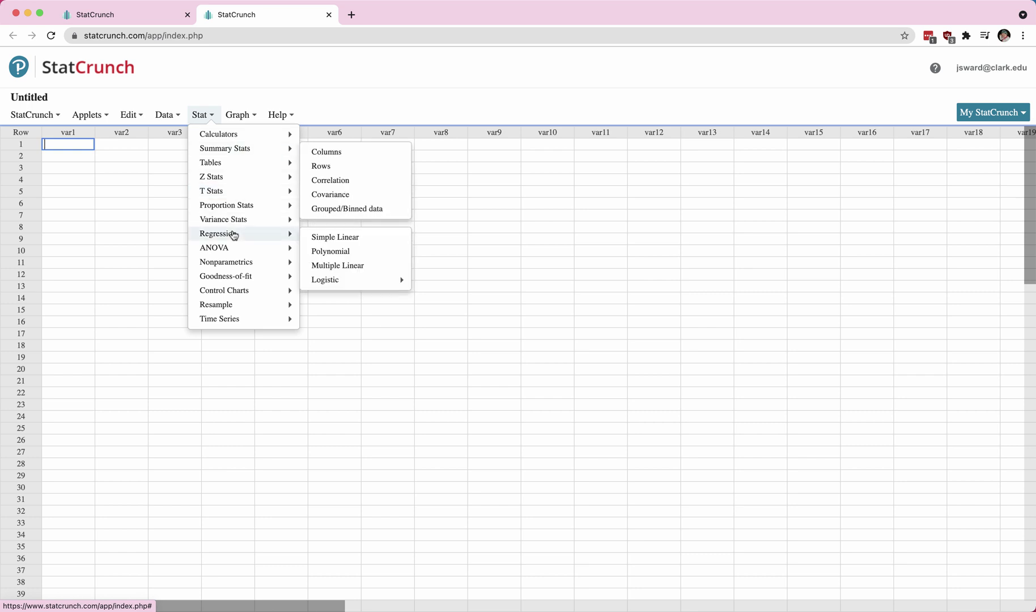
left_click(253, 116)
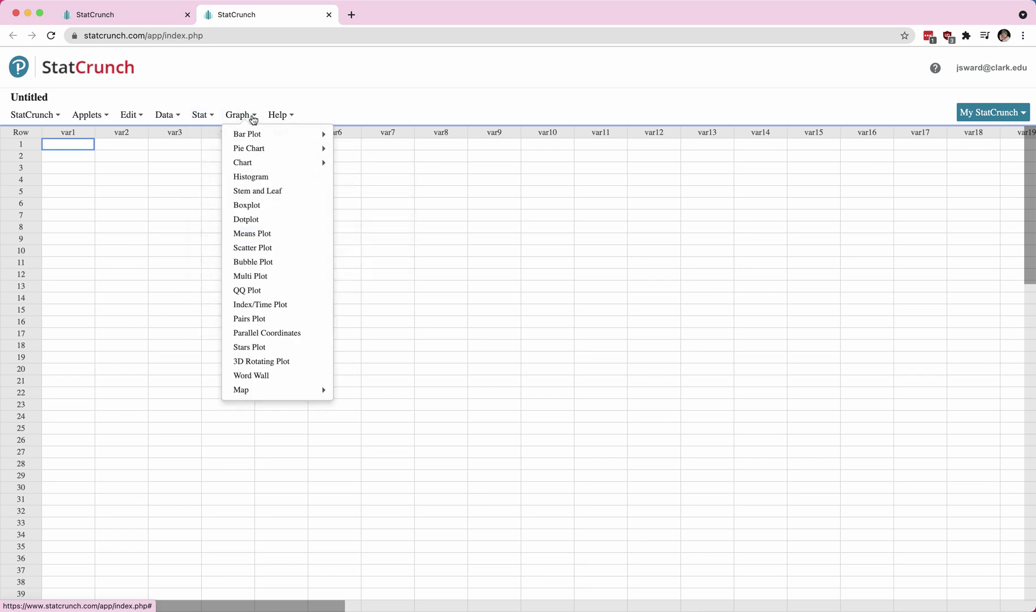
left_click(252, 117)
left_click(253, 118)
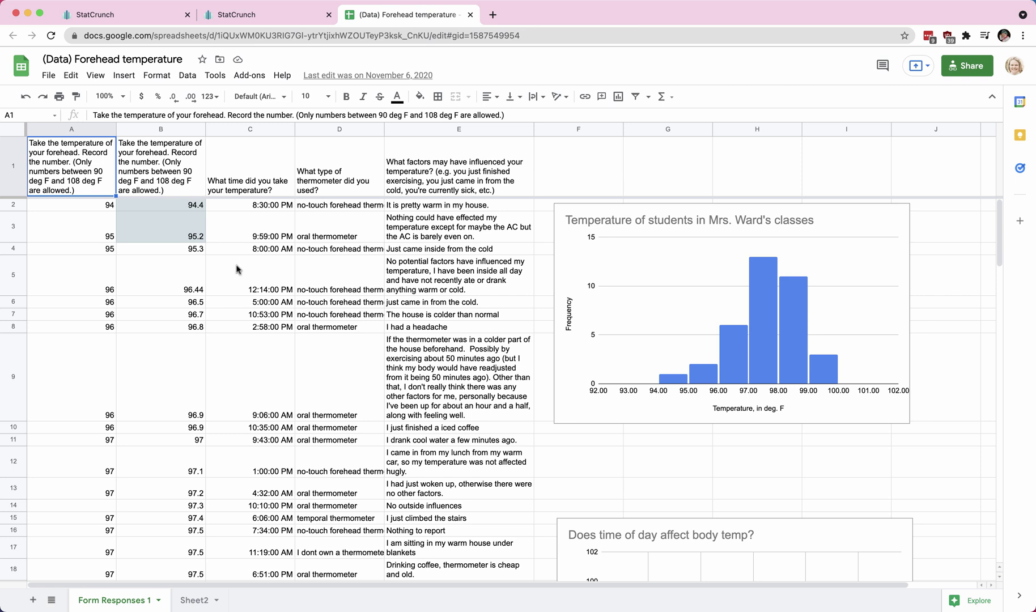
- Copy cells A1:D11 from the Forehead temperature Google Sheet and paste them into StatCrunch starting at row 1 of var1
left_click_drag(87, 179, 325, 445)
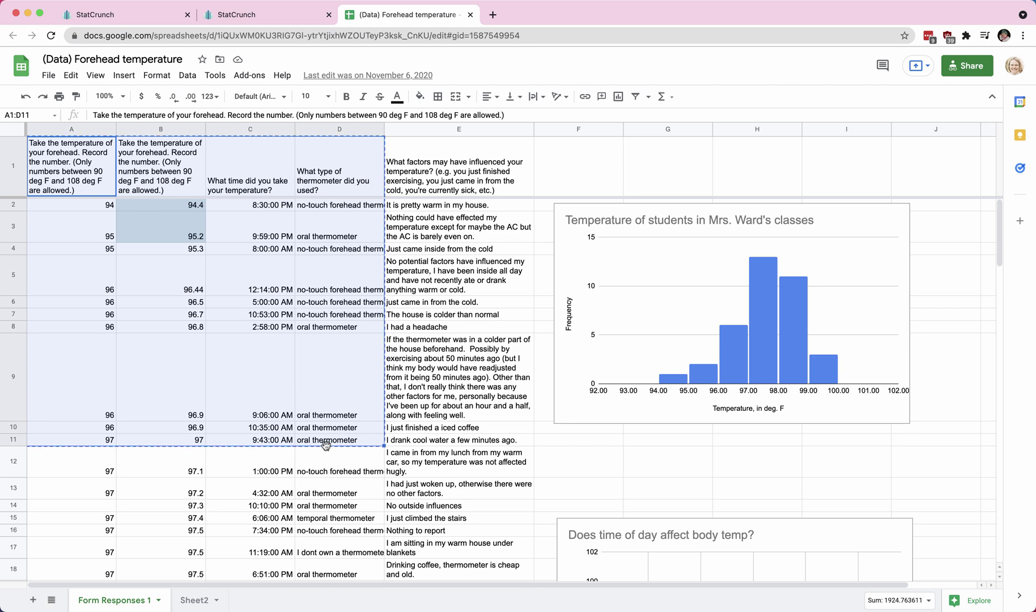
left_click(289, 15)
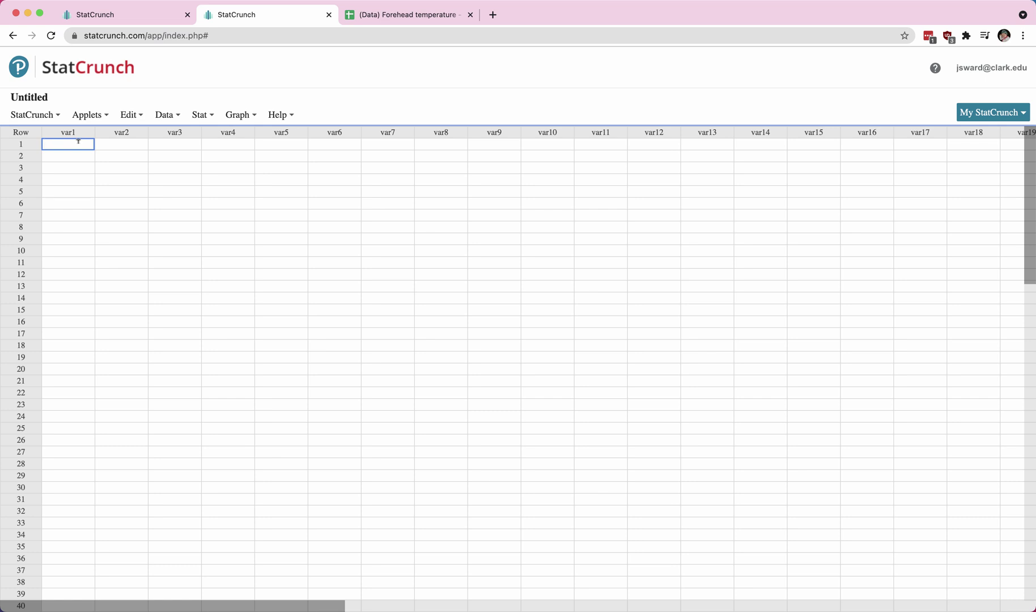
key("super+v")
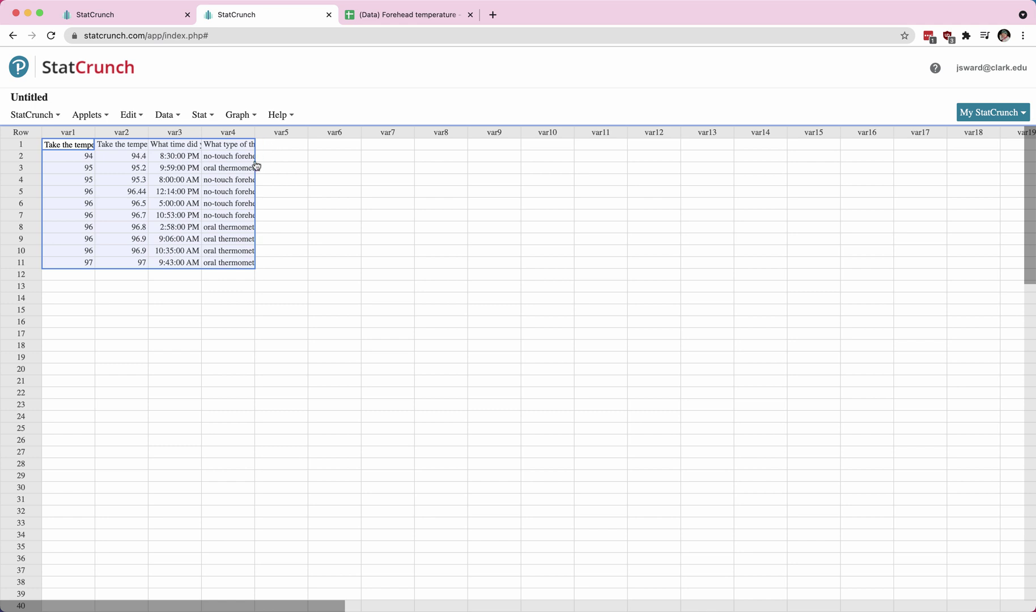
- Rename the var1 column as temp and the var4 column as thermometer
left_click(70, 130)
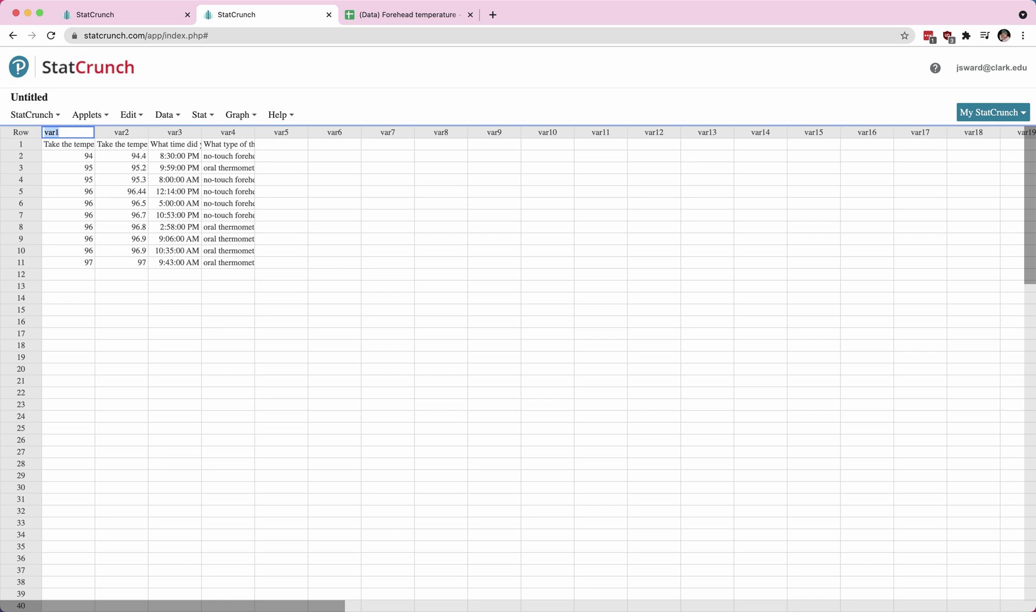
type("temp")
key("Tab")
key("Tab")
key("Tab")
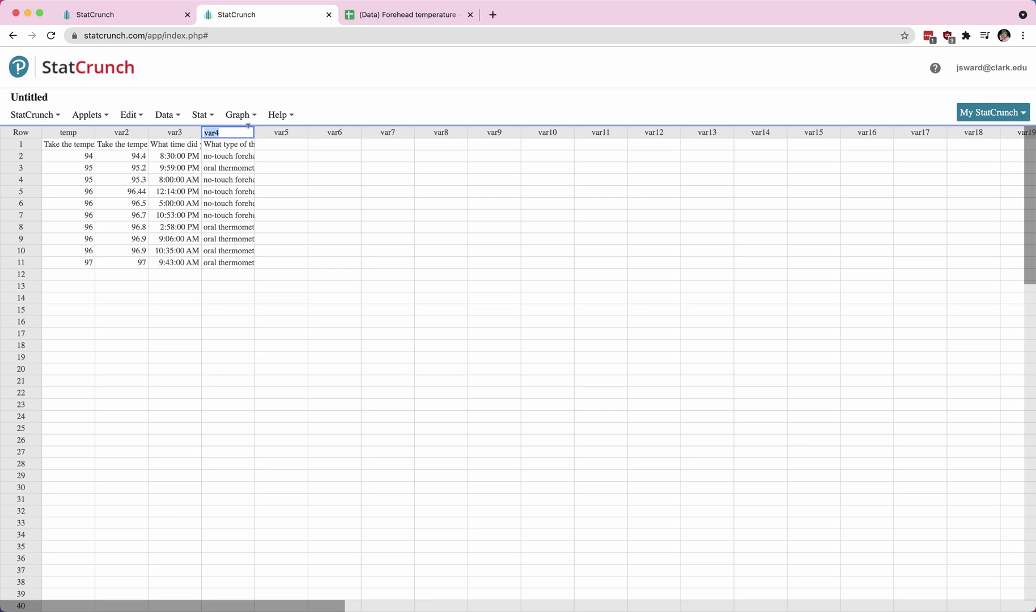
type("termometer")
left_click(206, 132)
type("h")
left_click(289, 130)
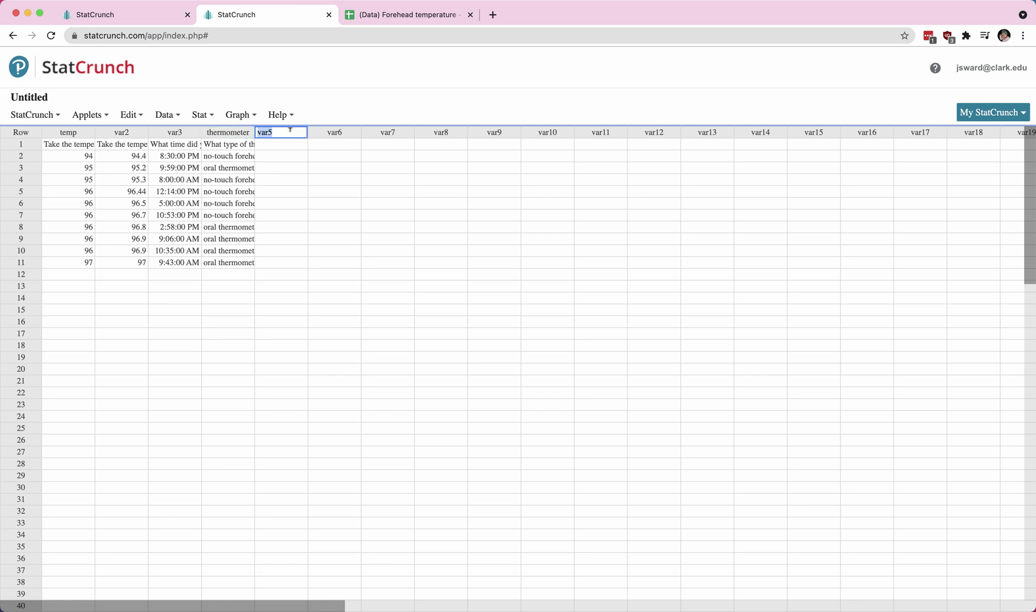
left_click(346, 129)
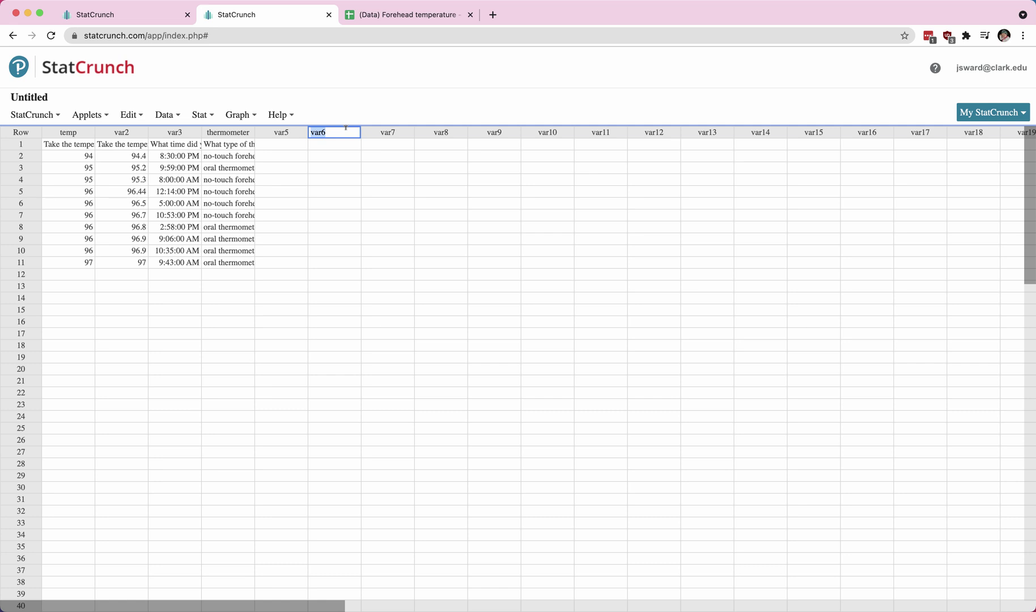
left_click(291, 169)
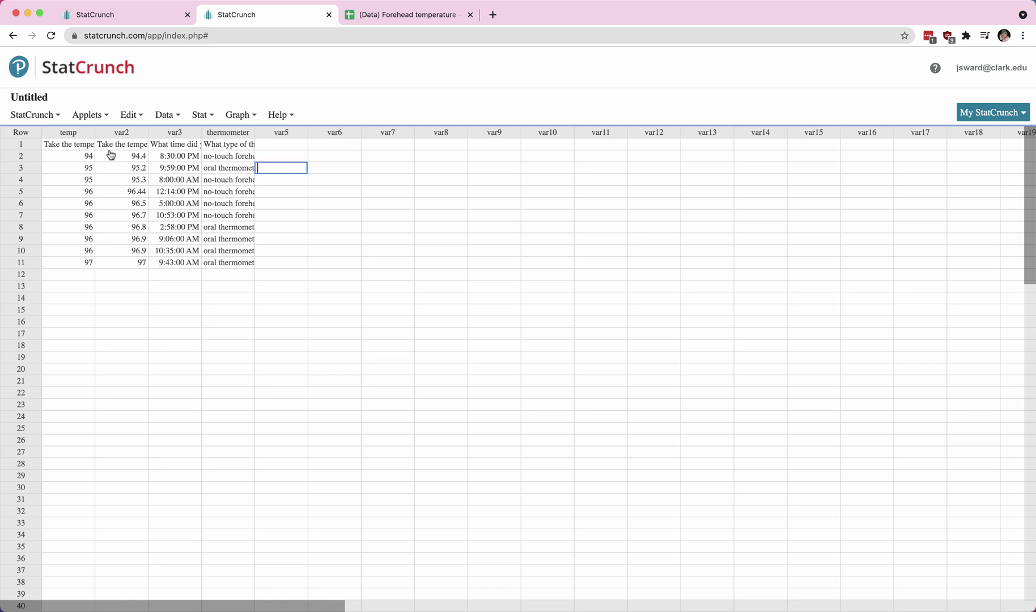
- Delete row 1, which holds the pasted question headings, from the data table
left_click(21, 144)
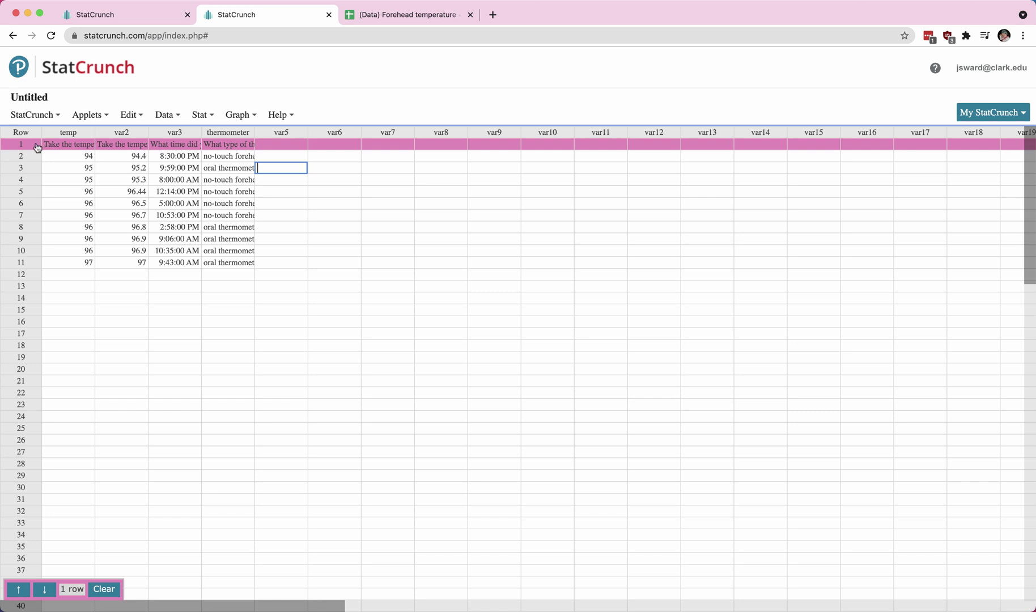
left_click(167, 115)
left_click(138, 115)
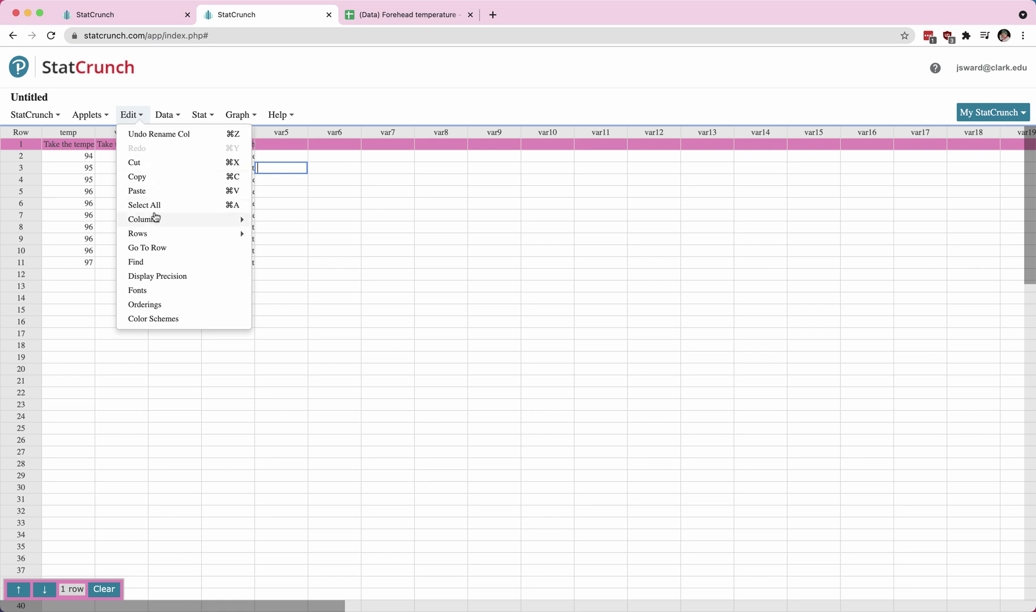
mouse_move(166, 236)
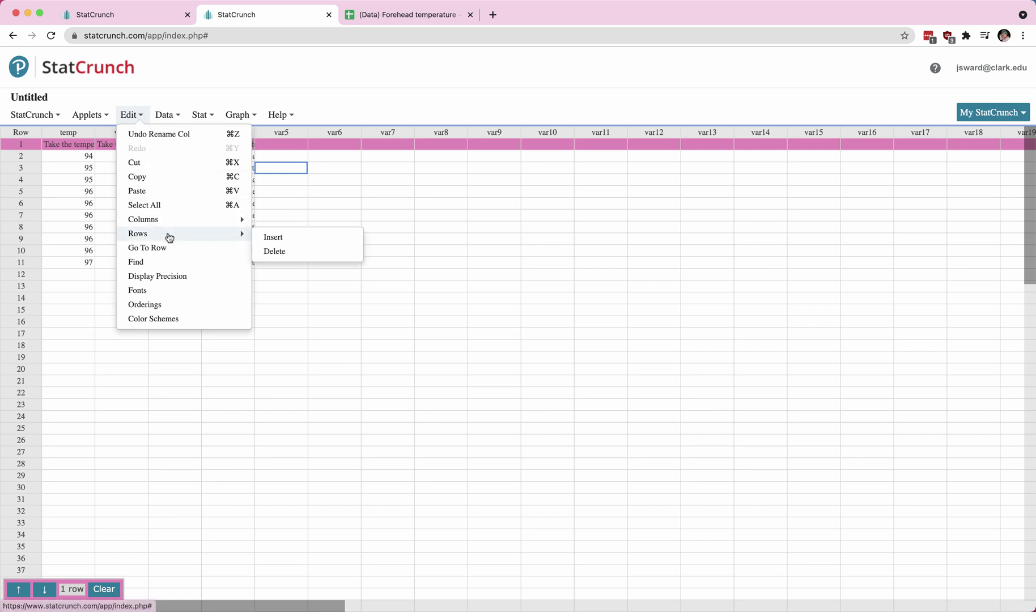
left_click(273, 251)
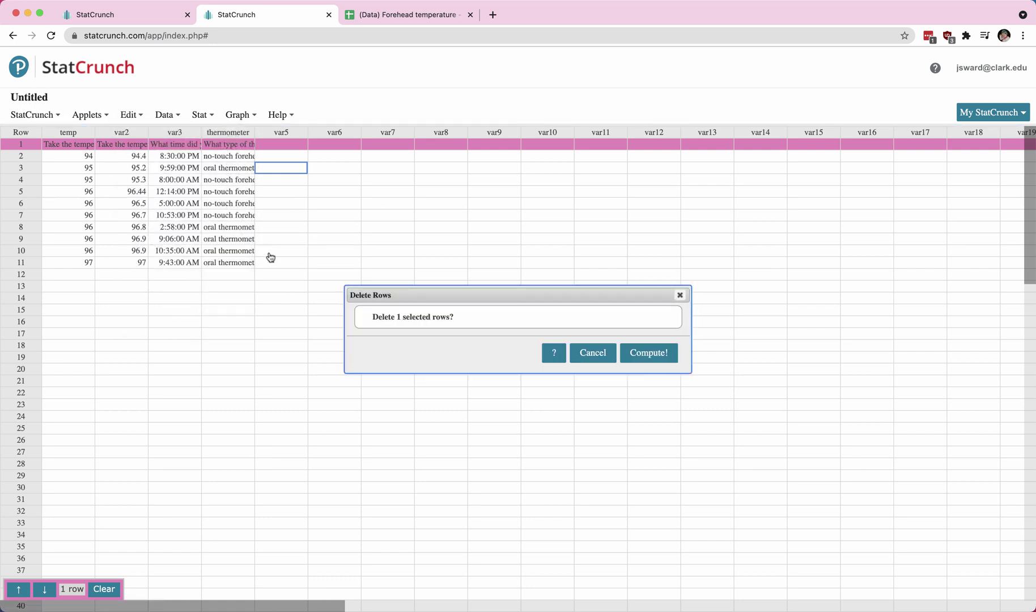
left_click(642, 352)
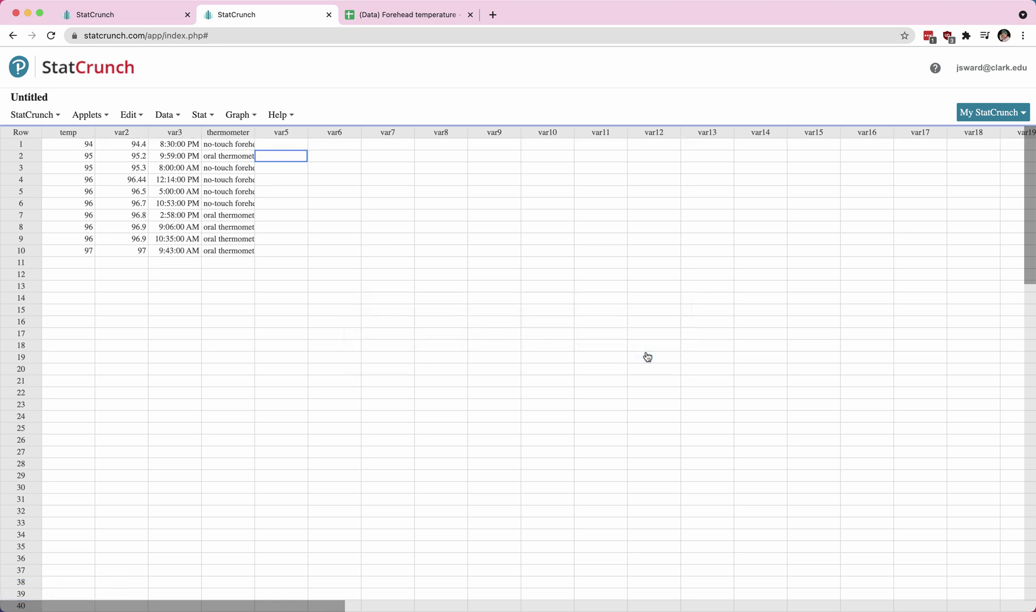